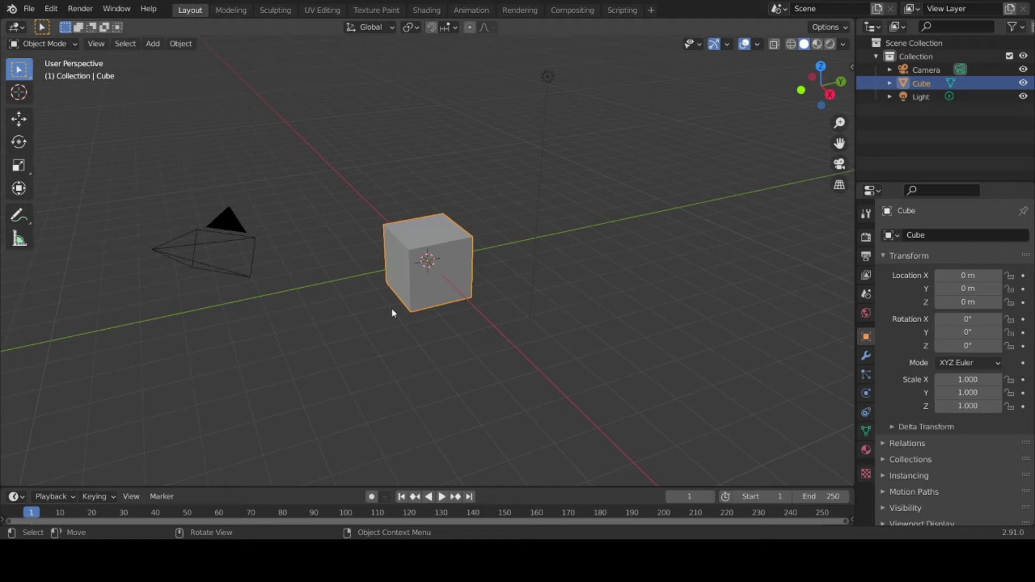
Step: Clear the selection and zoom the viewport out and back in
left_click(542, 248)
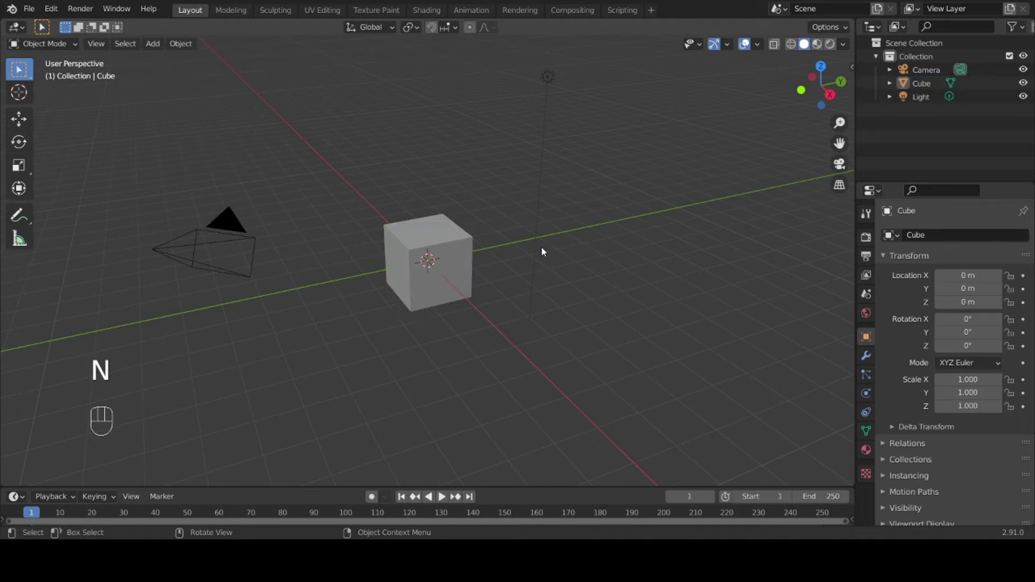
scroll(542, 249, "down", 5)
scroll(541, 249, "up", 1)
scroll(542, 249, "up", 4)
scroll(541, 249, "up", 6)
scroll(541, 248, "down", 5)
Step: Orbit the view so the camera swings off to the right, adjusting zoom
mouse_move(282, 282)
middle_mouse_down()
mouse_move(403, 289)
mouse_move(670, 250)
mouse_move(735, 284)
mouse_move(529, 236)
mouse_move(568, 289)
mouse_move(445, 299)
mouse_move(594, 313)
mouse_move(424, 265)
mouse_move(527, 342)
mouse_move(492, 332)
middle_mouse_up()
scroll(422, 264, "up", 5)
scroll(423, 266, "down", 5)
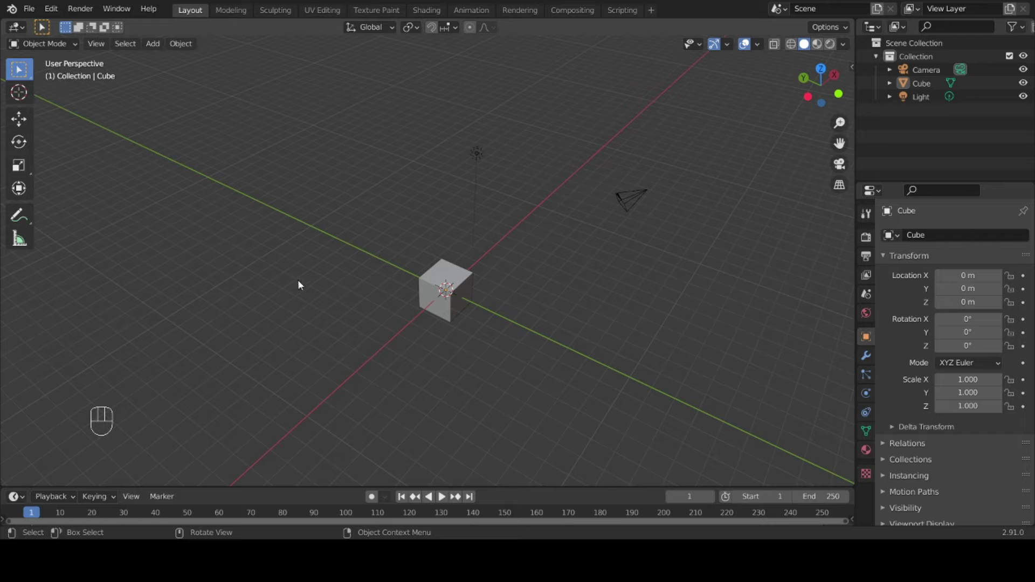
left_click(470, 291)
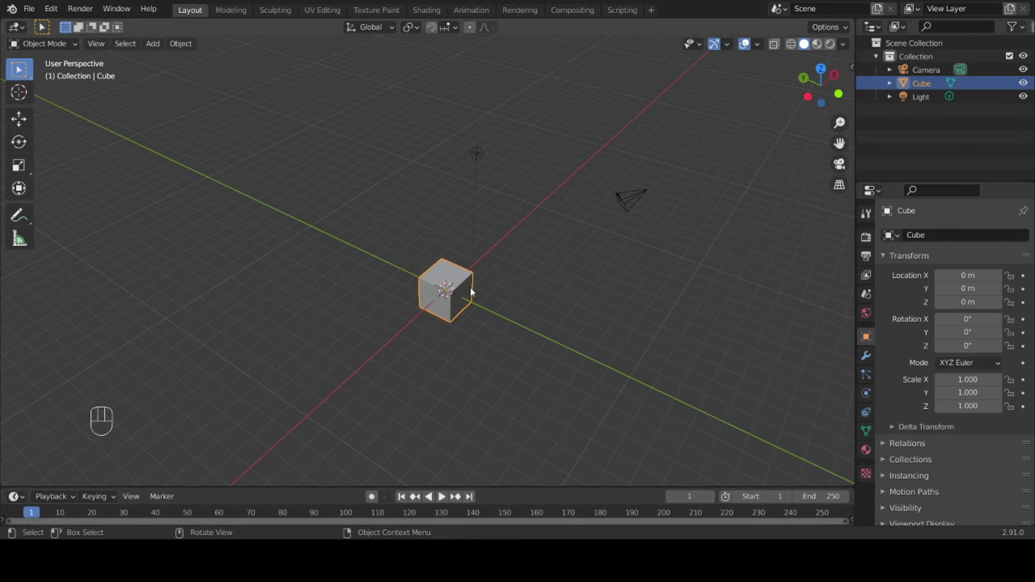
key("g")
left_click(210, 242)
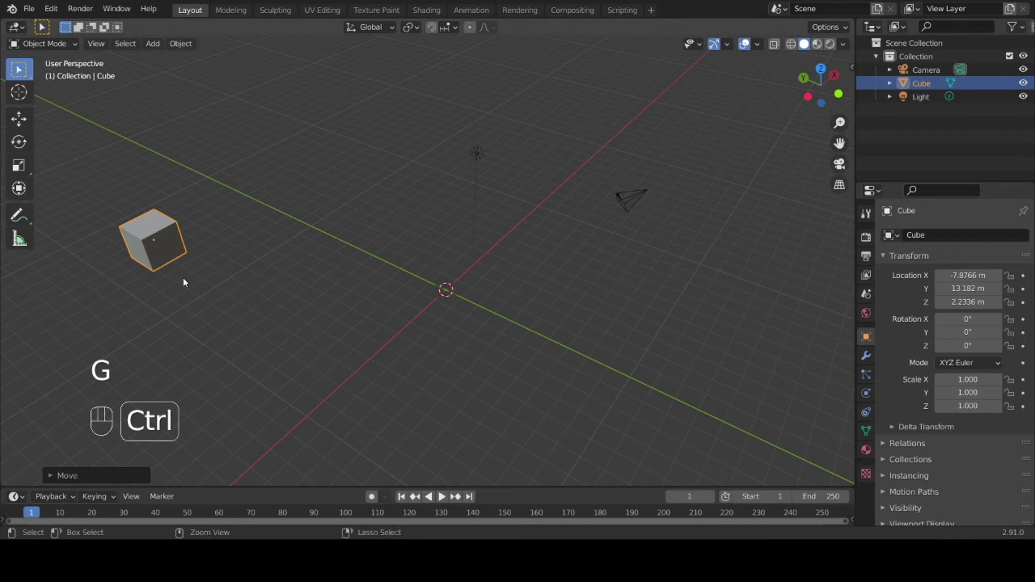
key("ctrl+z")
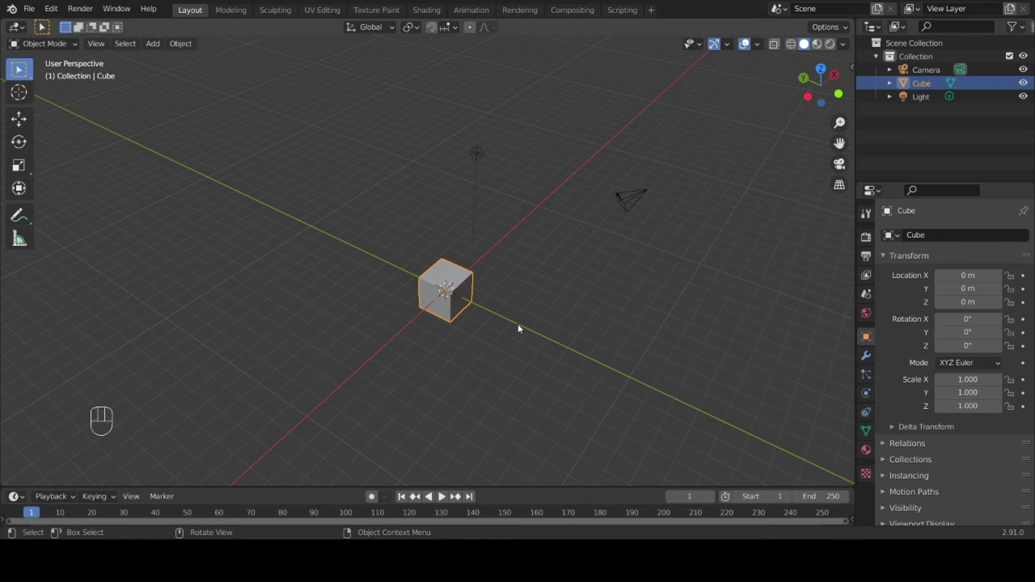
Step: Orbit slightly around the cube, then deselect and reselect the cube twice
middle_click_drag(518, 328, 527, 322)
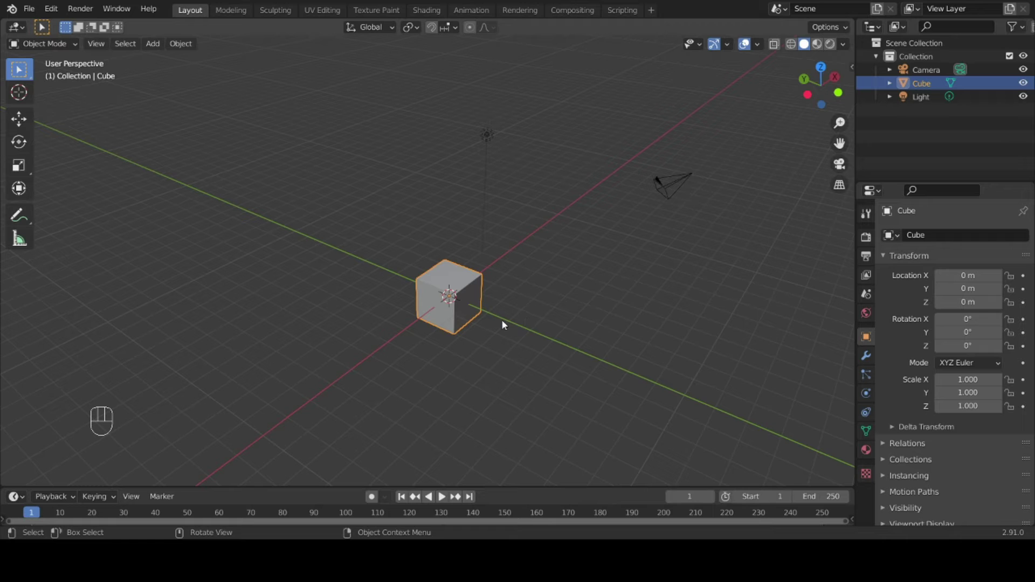
left_click(516, 340)
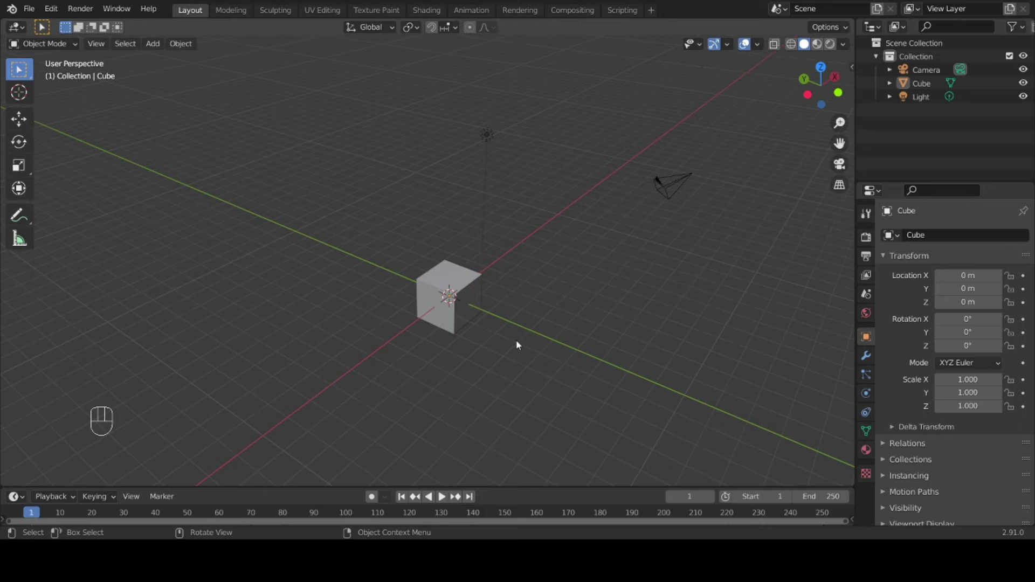
left_click(468, 309)
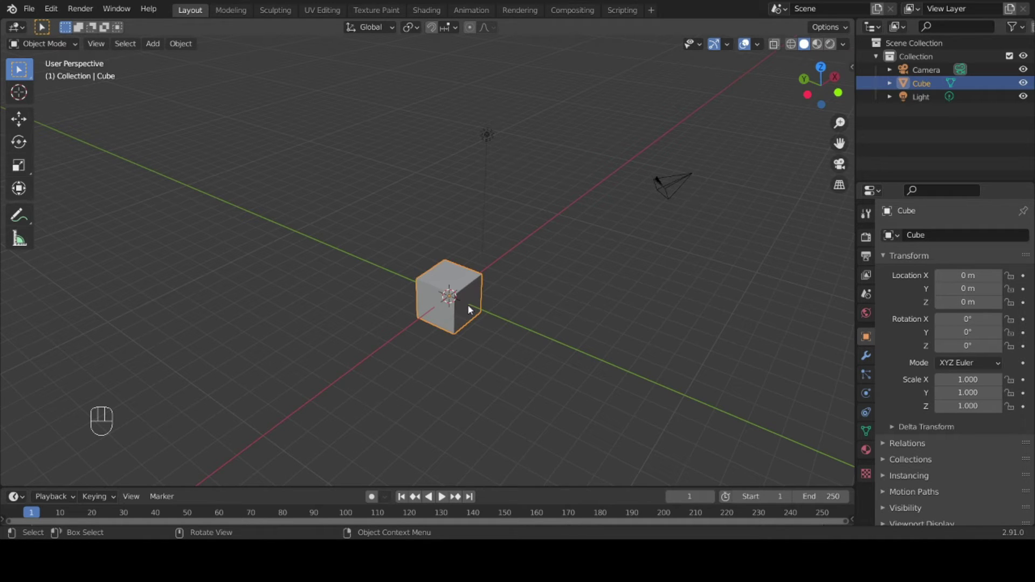
left_click(508, 343)
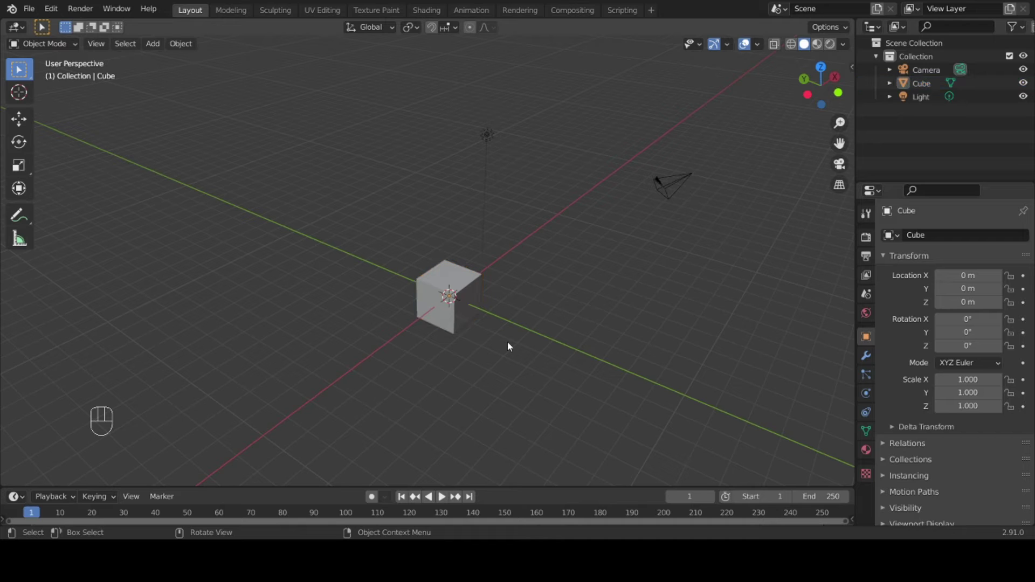
left_click(452, 313)
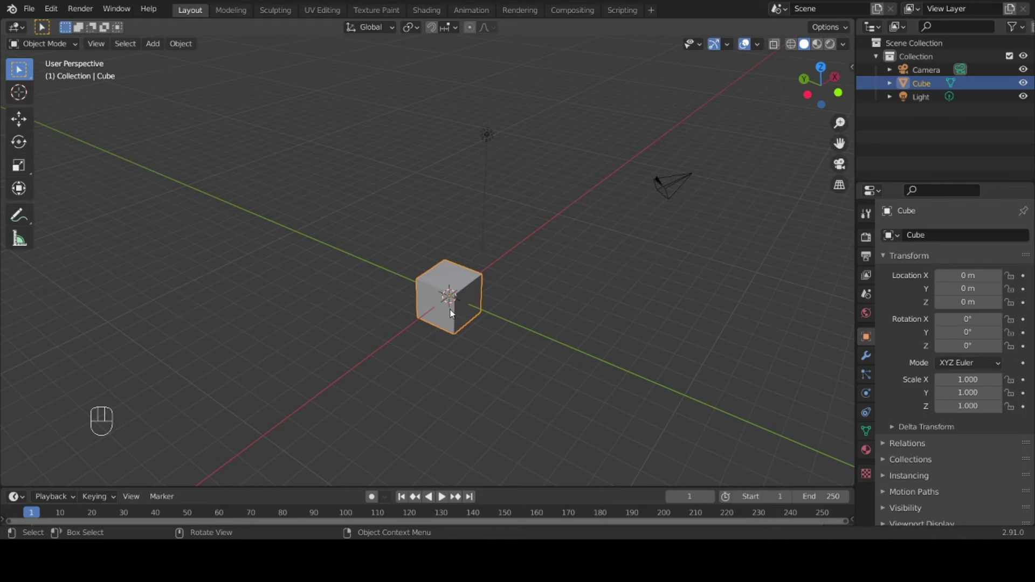
Step: Apply Shade Smooth to the cube via its context menu, then deselect it
right_click(452, 314)
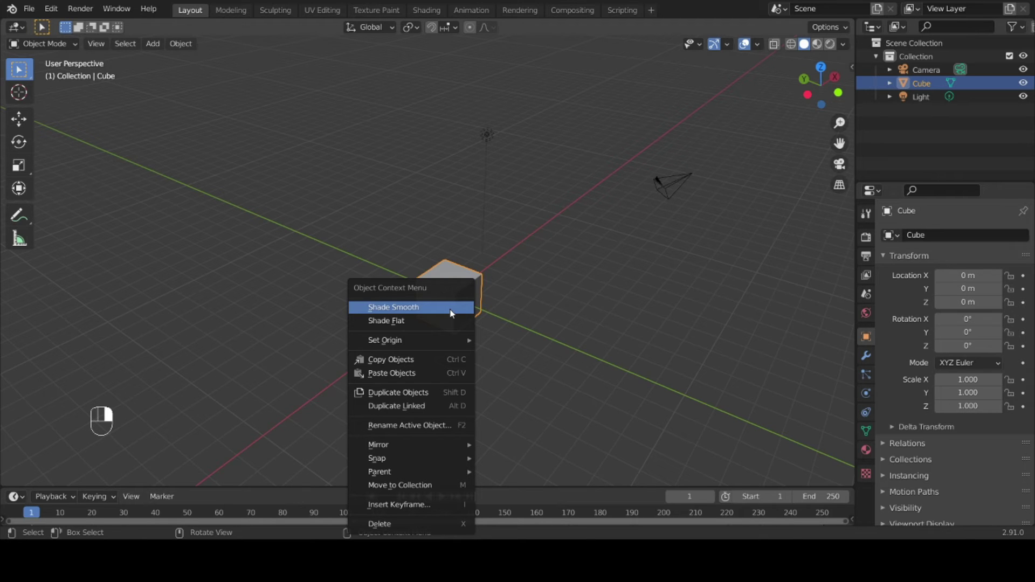
left_click(448, 307)
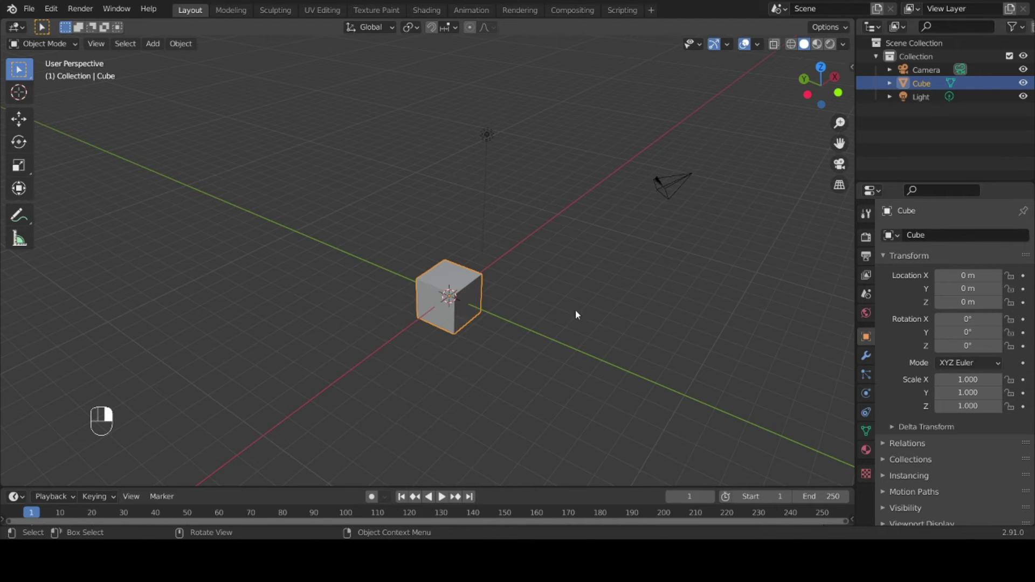
left_click(574, 309)
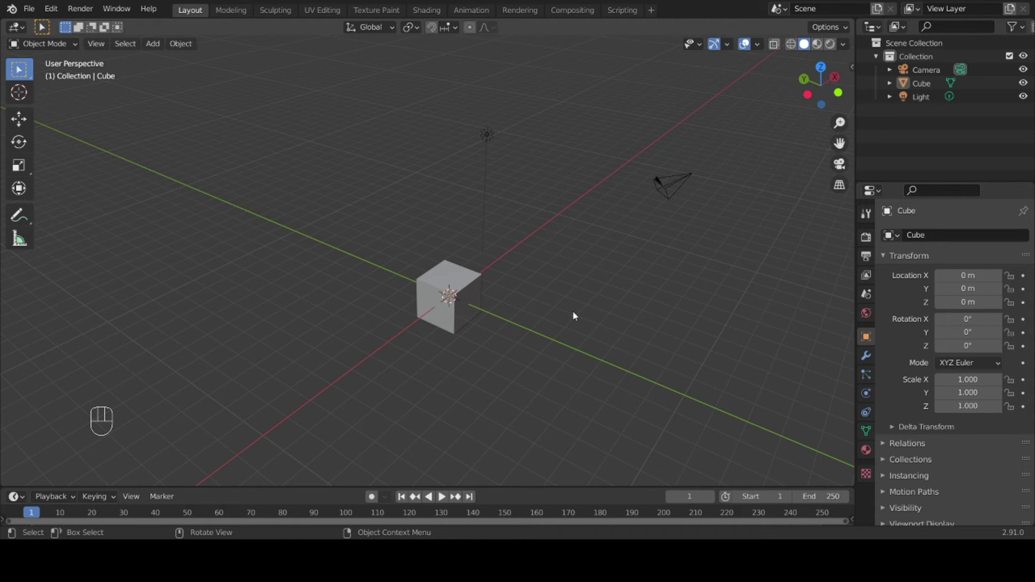
Step: Zoom toward the cube, then out until the scene shrinks to the centre
scroll(571, 319, "up", 5)
scroll(571, 320, "up", 2)
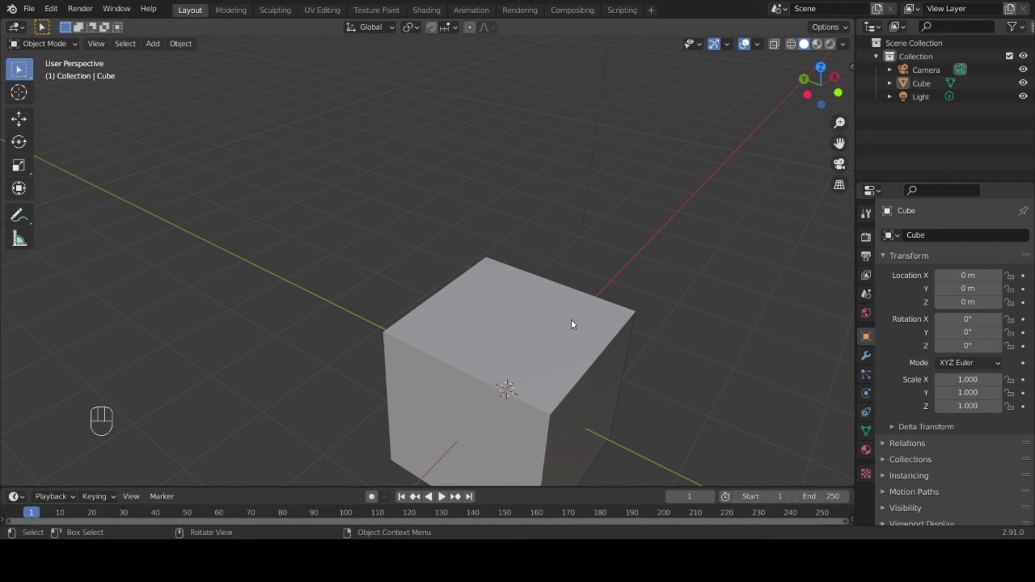
scroll(571, 319, "down", 2)
scroll(571, 319, "down", 2)
scroll(571, 319, "down", 4)
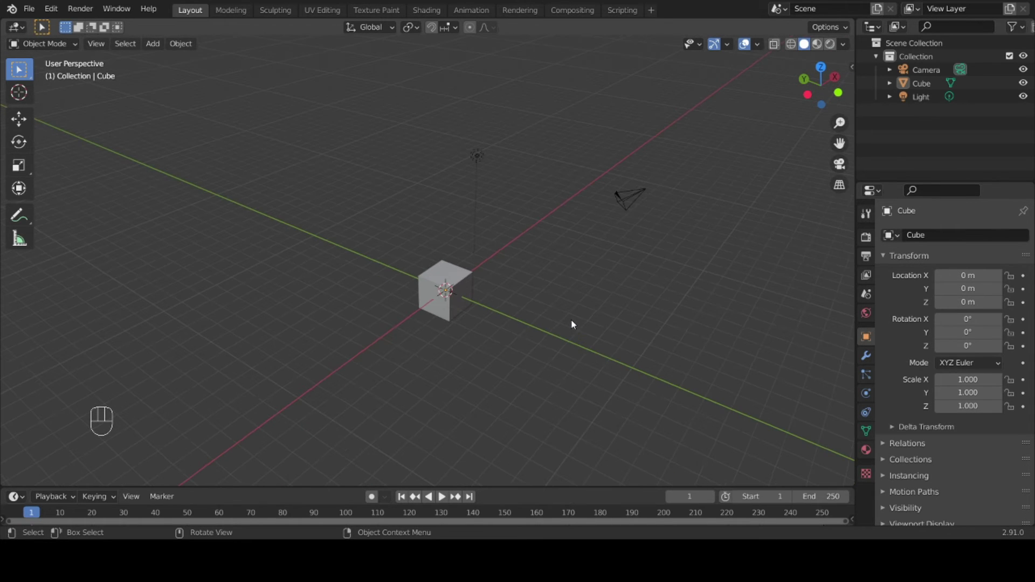
scroll(572, 324, "up", 5)
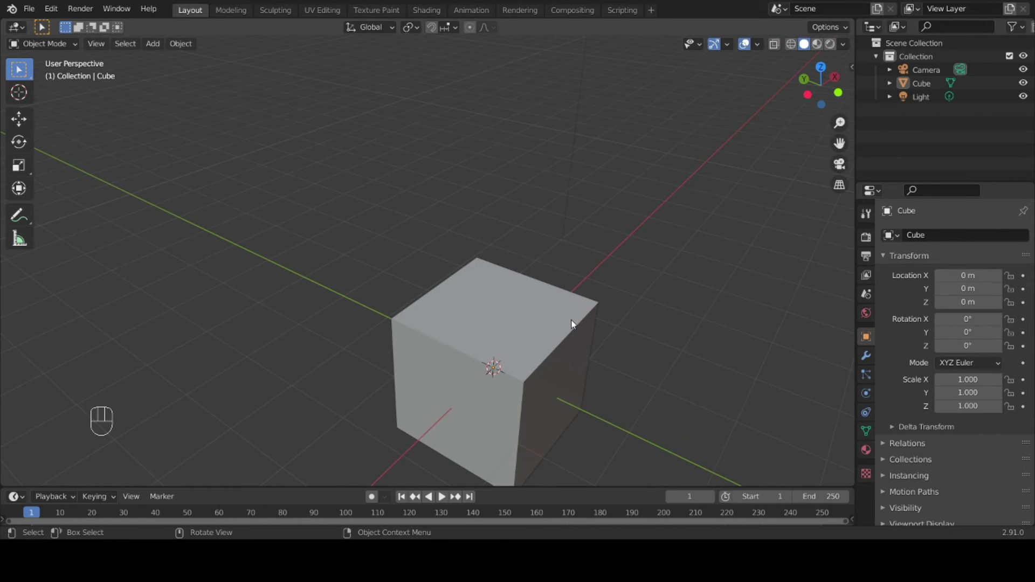
scroll(572, 324, "down", 5)
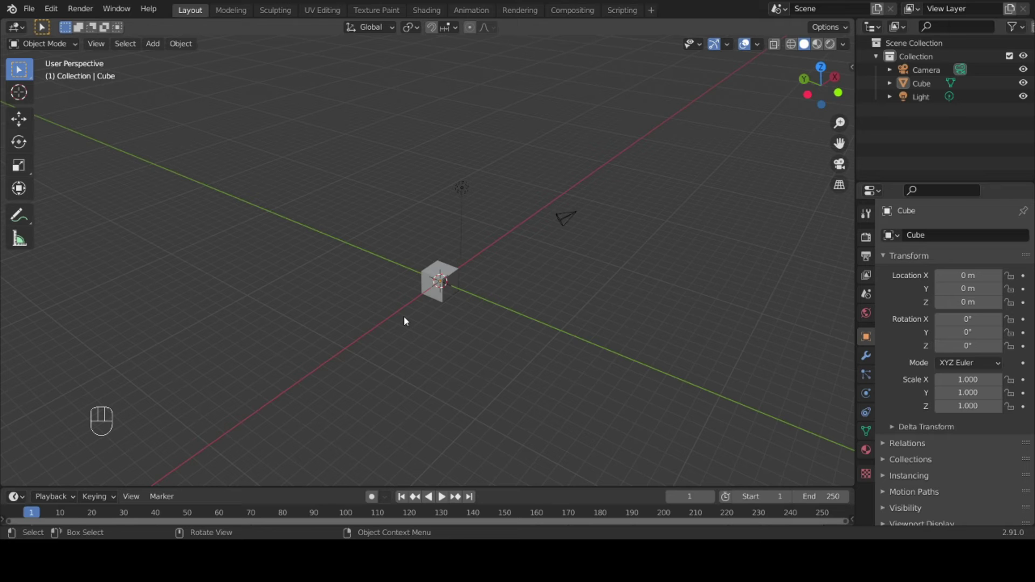
Step: Orbit around the cube until the green axis cuts steeply across the view
middle_click_drag(403, 317, 404, 317)
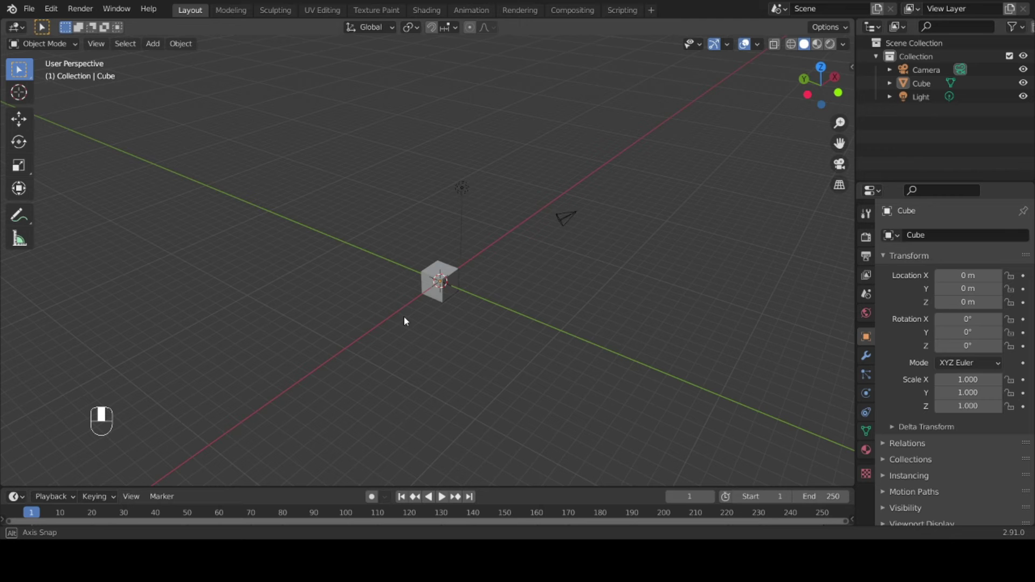
middle_click_drag(404, 317, 405, 318)
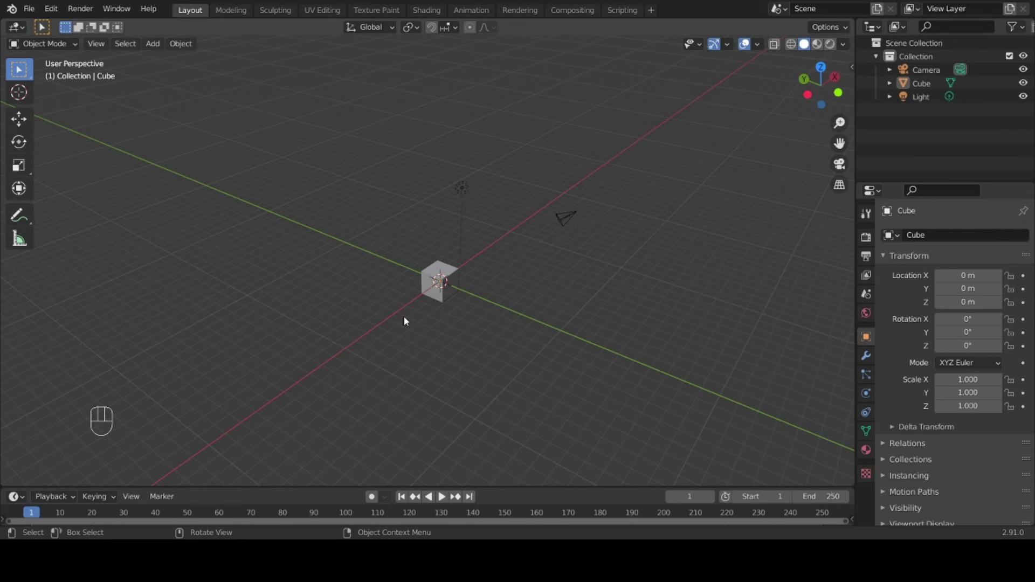
middle_click_drag(143, 404, 143, 405)
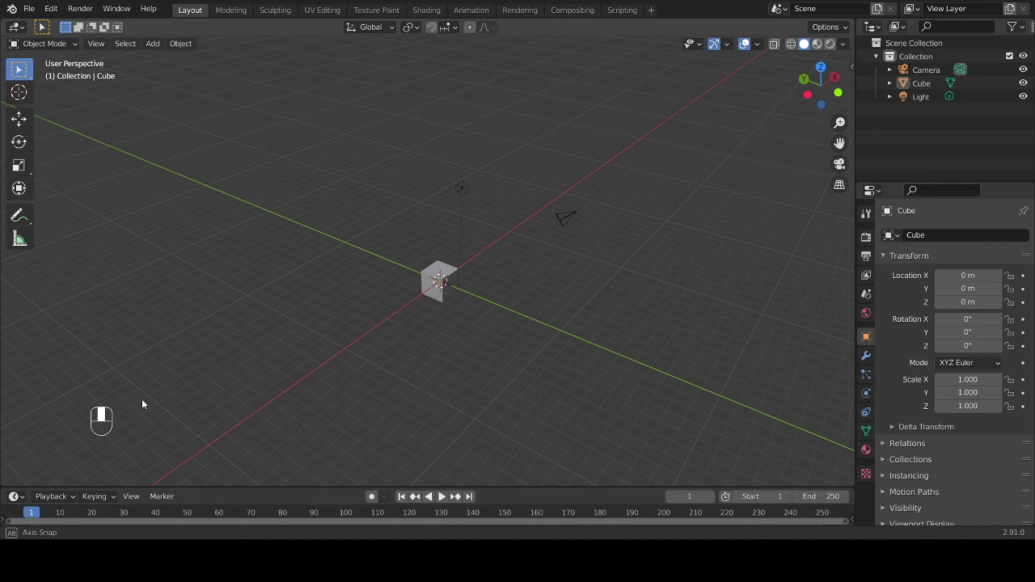
mouse_move(143, 405)
middle_mouse_down()
mouse_move(657, 408)
mouse_move(671, 340)
mouse_move(678, 391)
mouse_move(733, 388)
mouse_move(387, 391)
middle_mouse_up()
Step: Orbit and zoom the view until the red axis stands upright
mouse_move(612, 331)
middle_mouse_down()
mouse_move(523, 324)
mouse_move(551, 353)
mouse_move(707, 321)
mouse_move(578, 324)
middle_mouse_up()
scroll(400, 283, "up", 4)
scroll(398, 279, "down", 4)
scroll(398, 278, "down", 4)
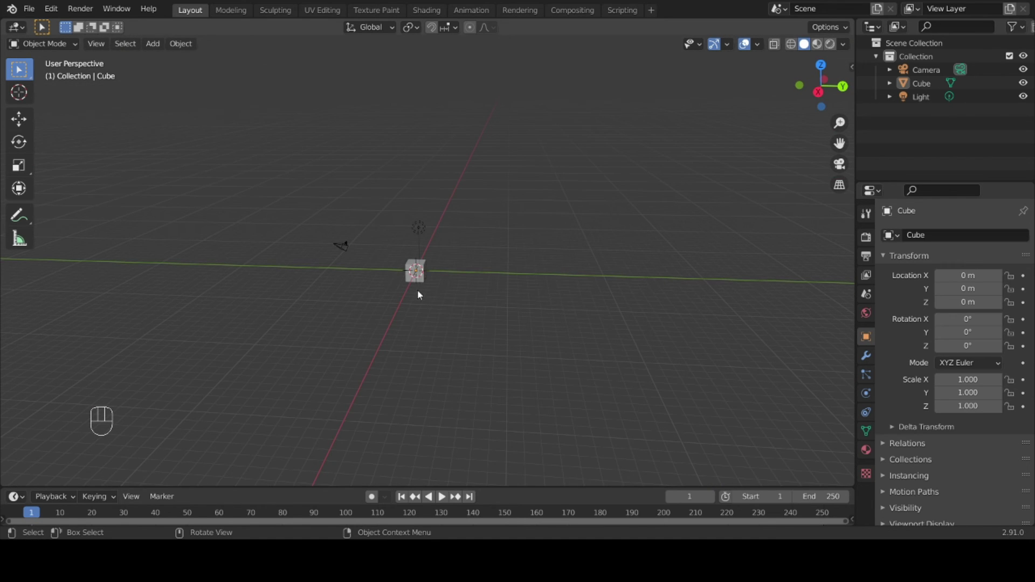
middle_click_drag(419, 294, 437, 298)
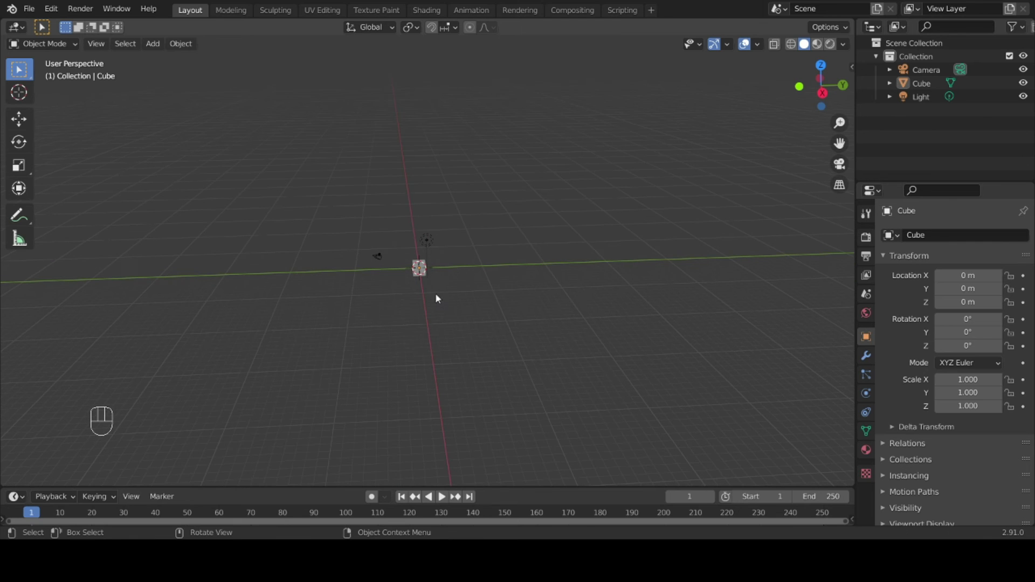
Step: Pan and orbit so the cube sits lower left with the camera above it
key("shift")
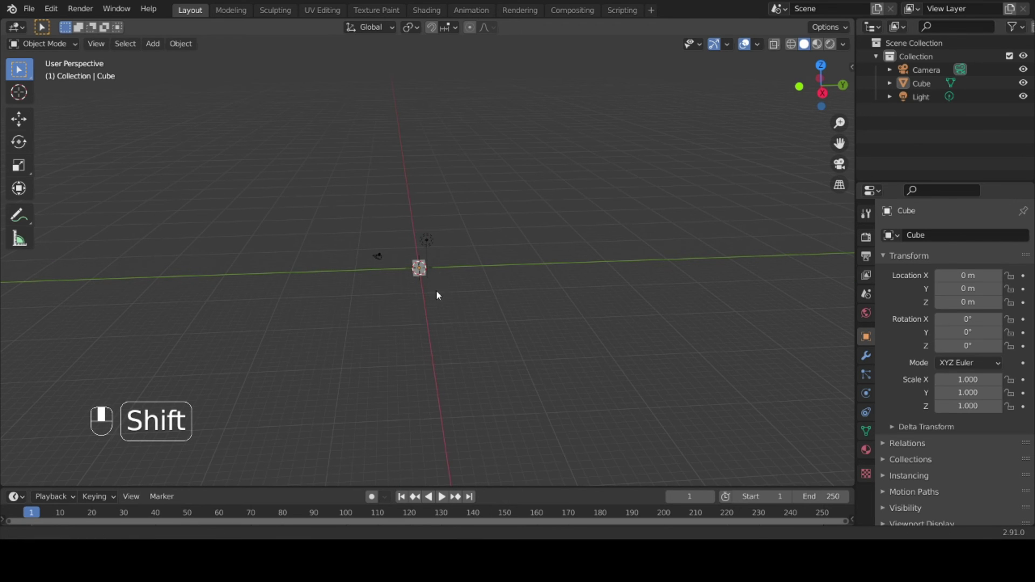
mouse_move(433, 294)
middle_mouse_down("shift")
mouse_move(194, 328)
mouse_move(300, 363)
mouse_move(590, 369)
mouse_move(538, 342)
mouse_move(512, 347)
mouse_move(567, 349)
mouse_move(39, 324)
mouse_move(254, 343)
mouse_move(528, 345)
mouse_move(732, 317)
mouse_move(63, 327)
middle_mouse_up("shift")
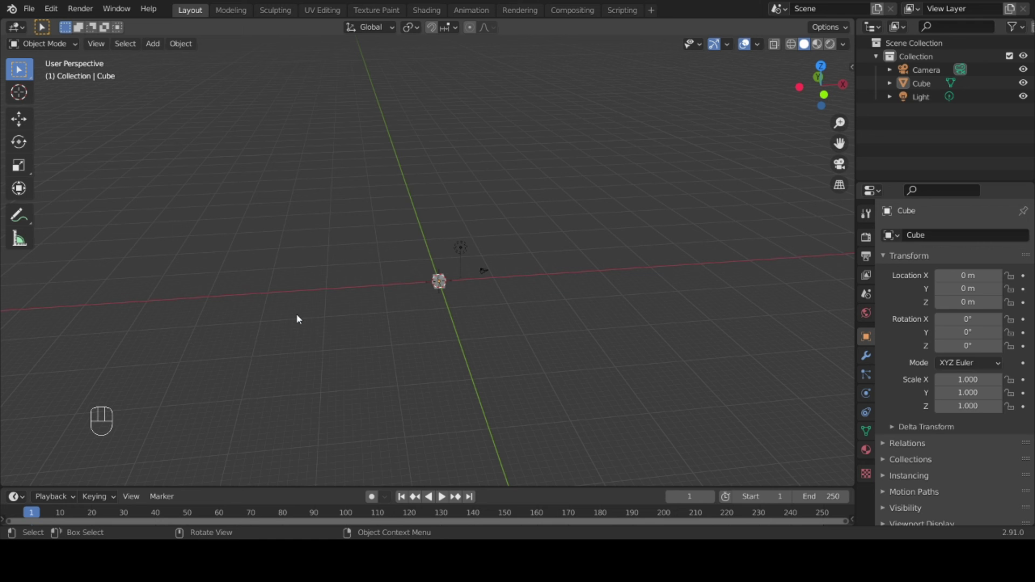
key("shift")
mouse_move(297, 317)
middle_mouse_down("shift")
mouse_move(222, 310)
mouse_move(753, 343)
mouse_move(317, 342)
mouse_move(115, 316)
mouse_move(250, 291)
mouse_move(800, 241)
mouse_move(576, 323)
middle_mouse_up("shift")
scroll(576, 323, "up", 5)
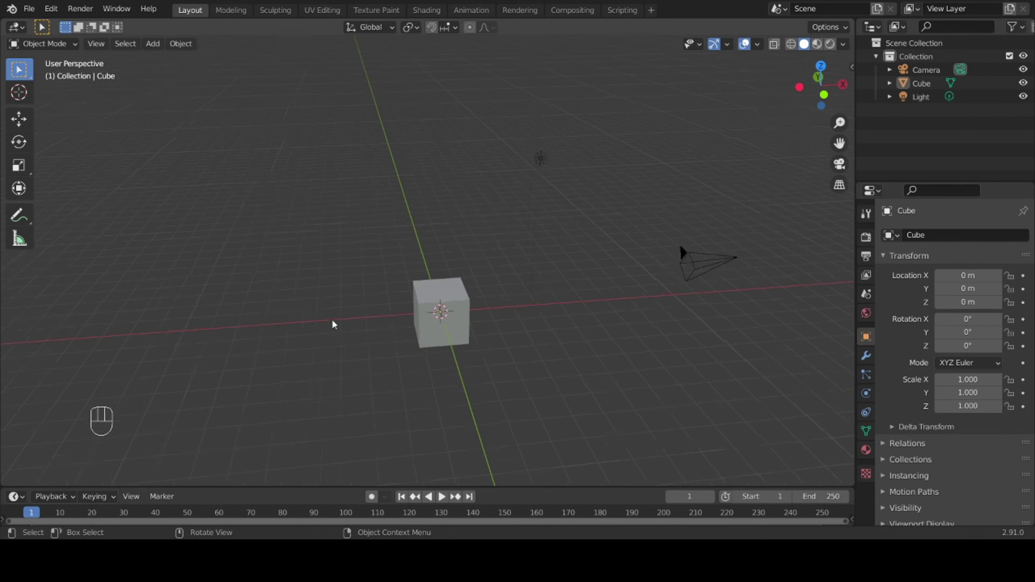
scroll(447, 330, "down", 6)
mouse_move(398, 327)
middle_mouse_down()
mouse_move(418, 316)
mouse_move(545, 331)
mouse_move(559, 307)
mouse_move(360, 369)
mouse_move(380, 338)
middle_mouse_up()
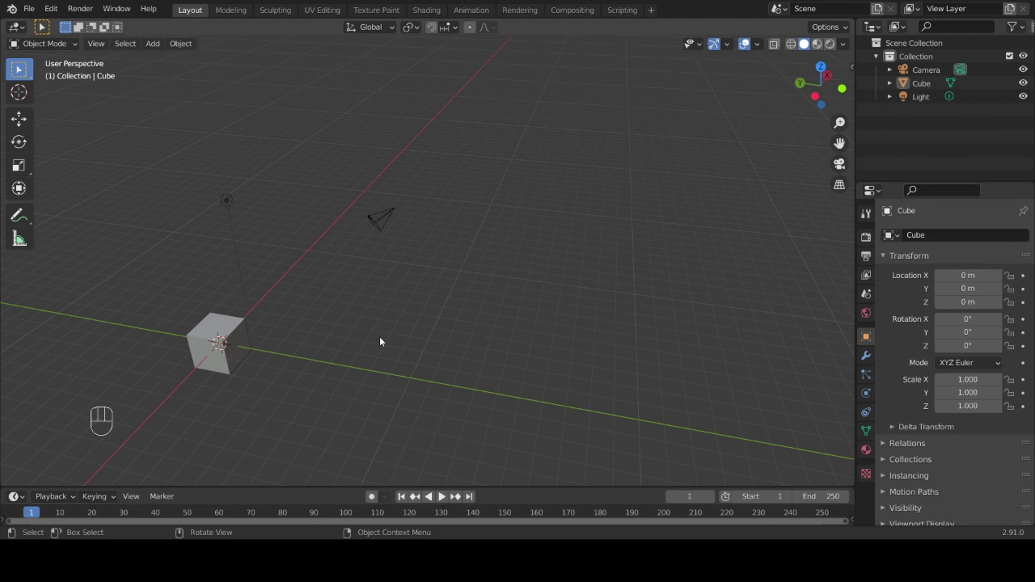